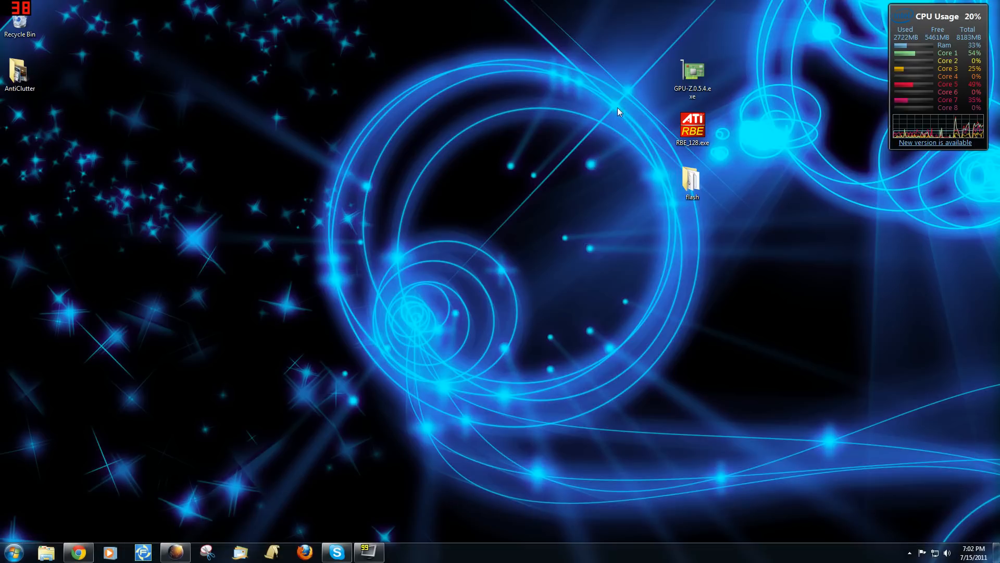
# Look through the files in the desktop's flash folder and close it.
pyautogui.moveTo(624, 36); pyautogui.dragTo(740, 207)
pyautogui.click(552, 139)
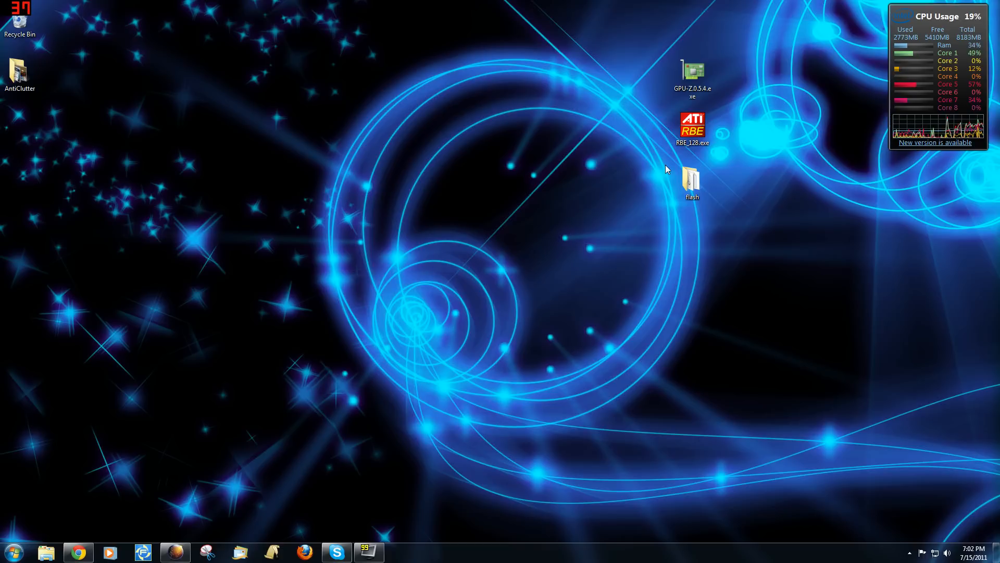
pyautogui.doubleClick(693, 183)
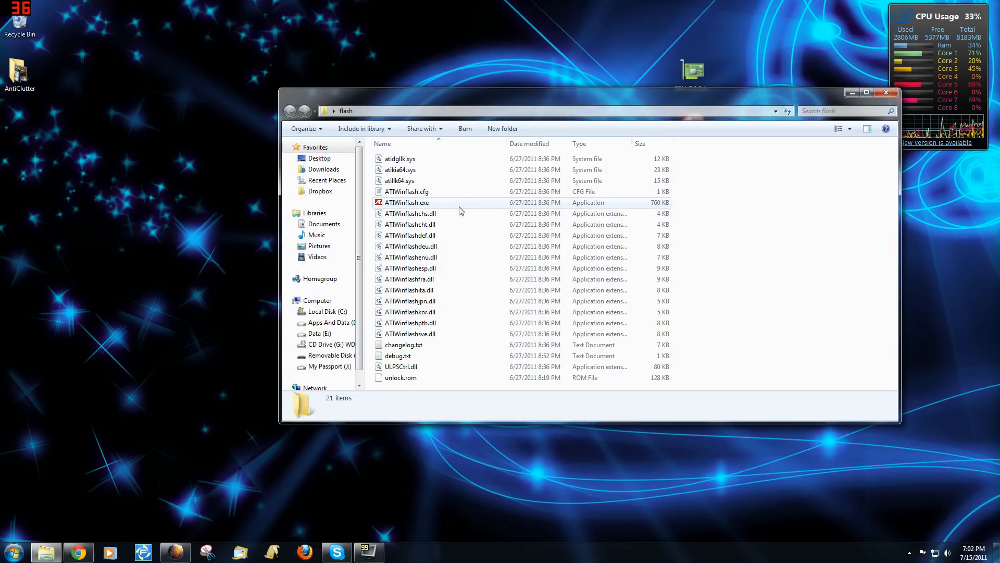
pyautogui.click(886, 92)
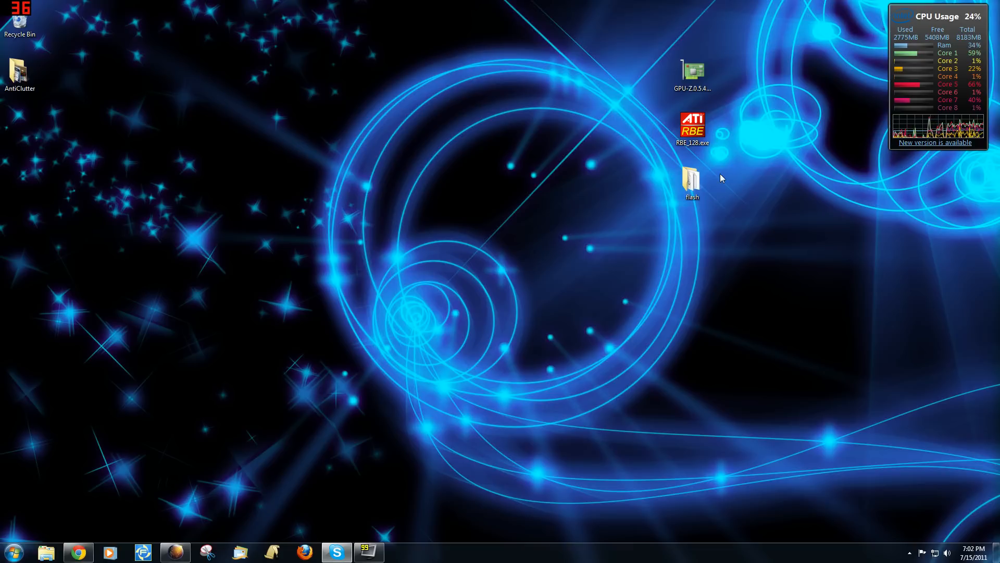
pyautogui.moveTo(652, 148); pyautogui.dragTo(667, 188)
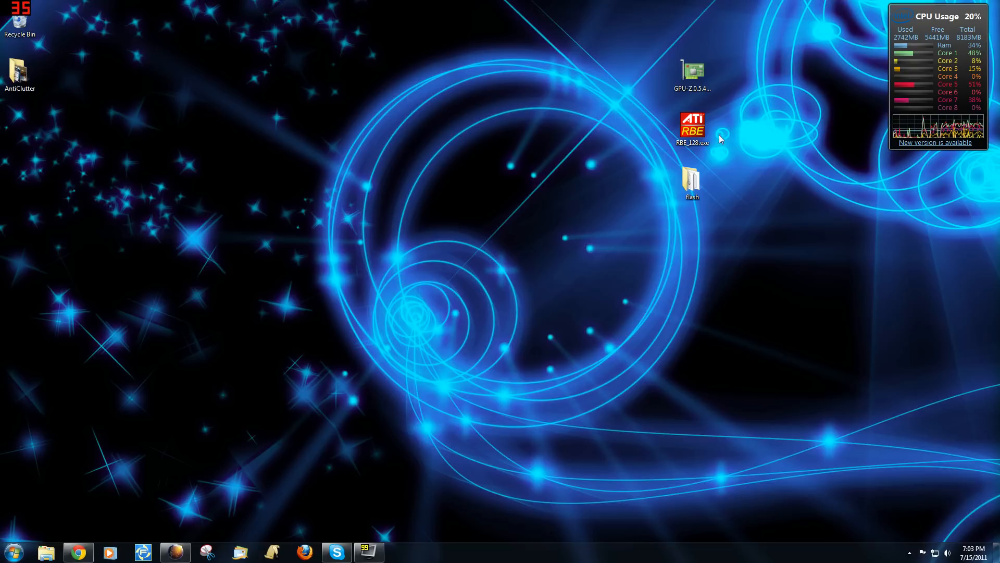
# Run GPU-Z from the desktop, allowing the security warning, to view the graphics card's details.
pyautogui.doubleClick(699, 77)
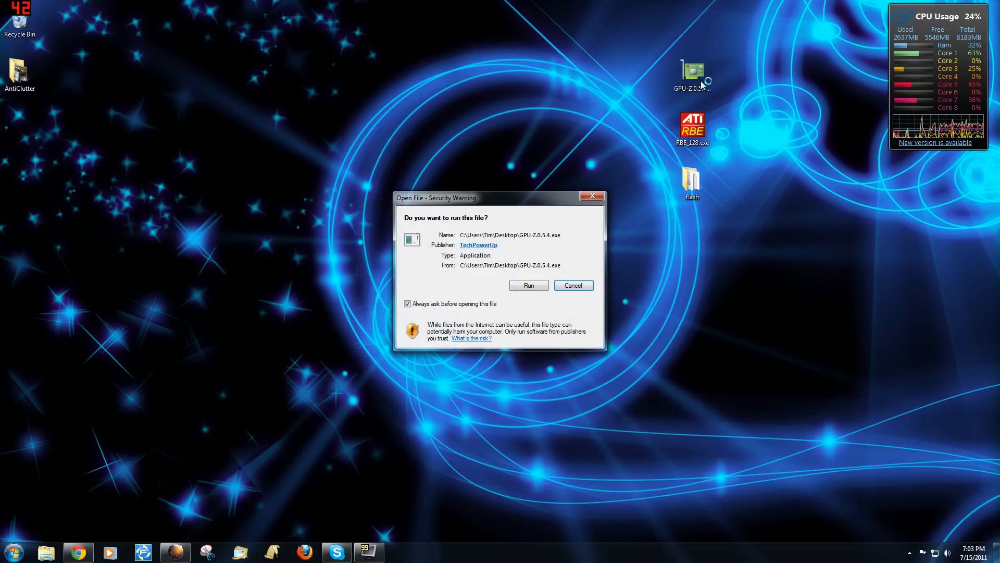
pyautogui.click(541, 286)
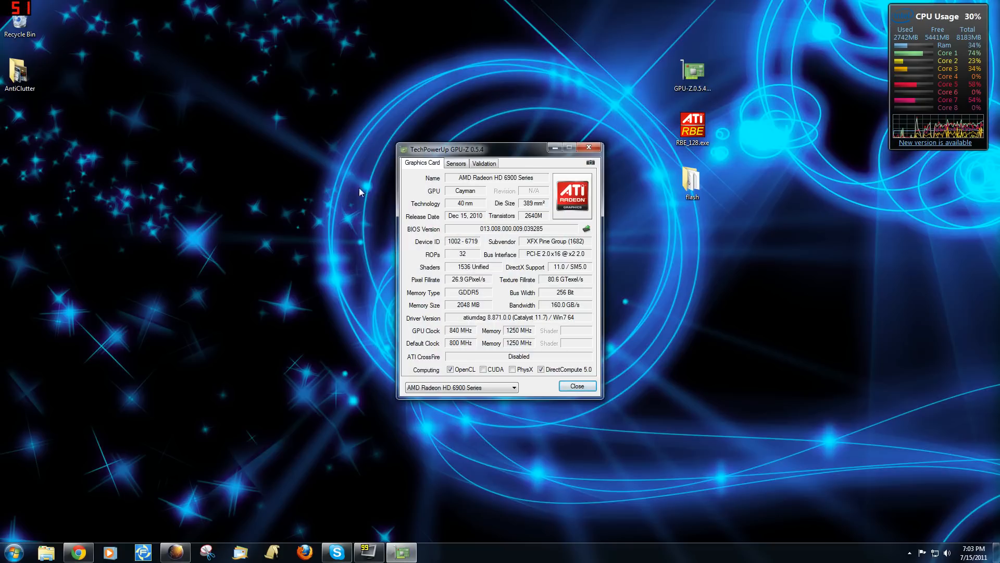
pyautogui.moveTo(473, 153); pyautogui.dragTo(466, 151)
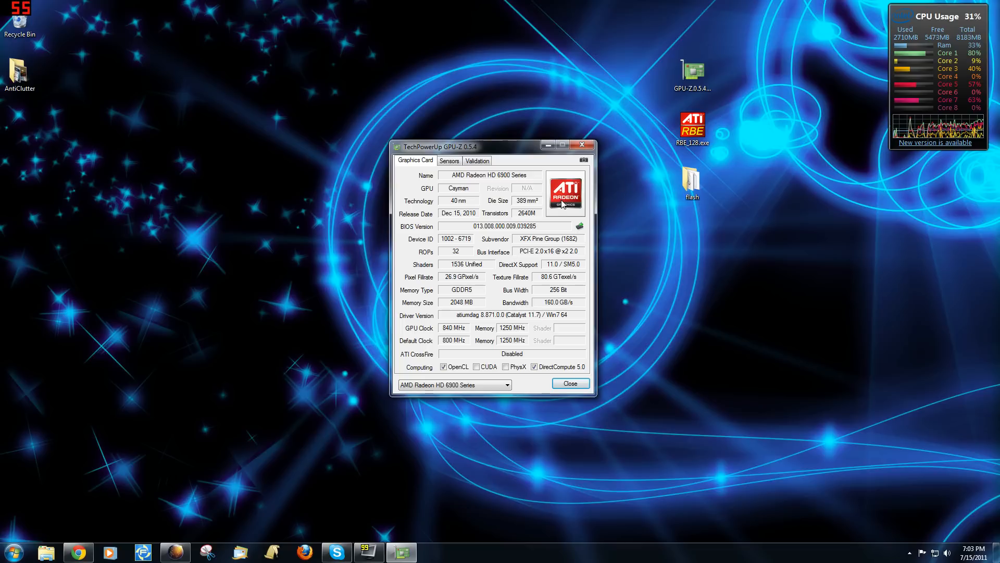
# Start saving the graphics card's BIOS to a file, cancel the save, and close GPU-Z.
pyautogui.click(580, 228)
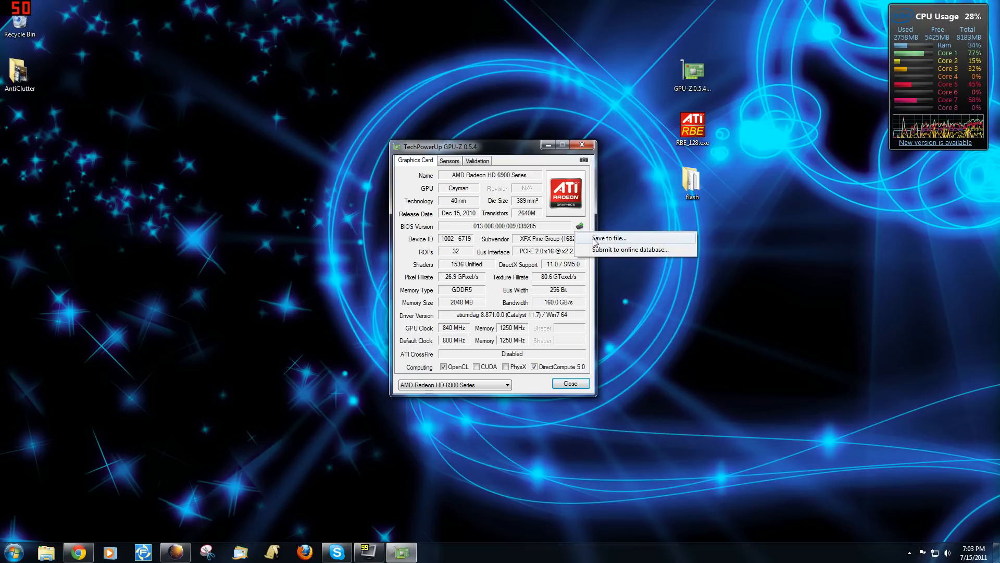
pyautogui.click(591, 241)
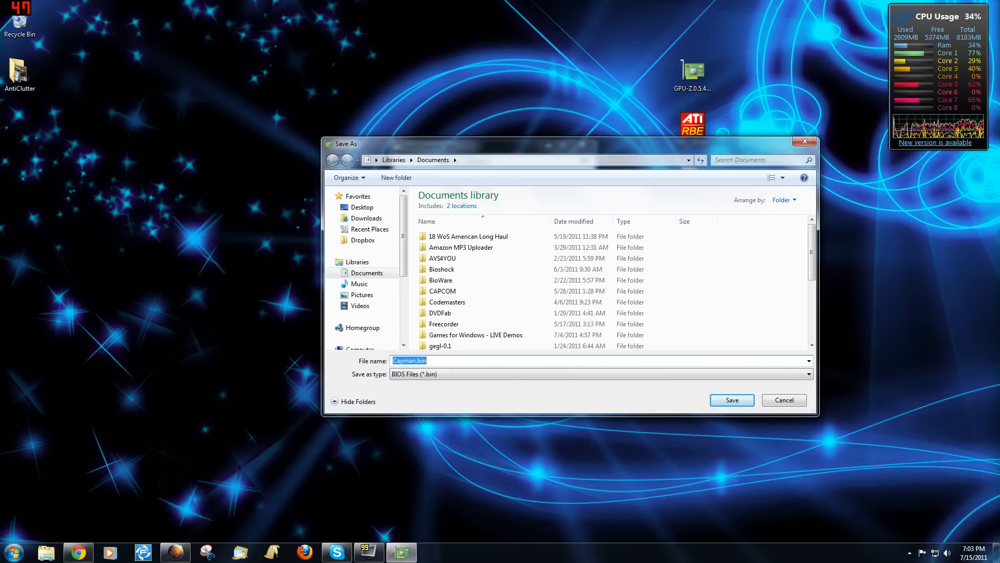
pyautogui.click(780, 401)
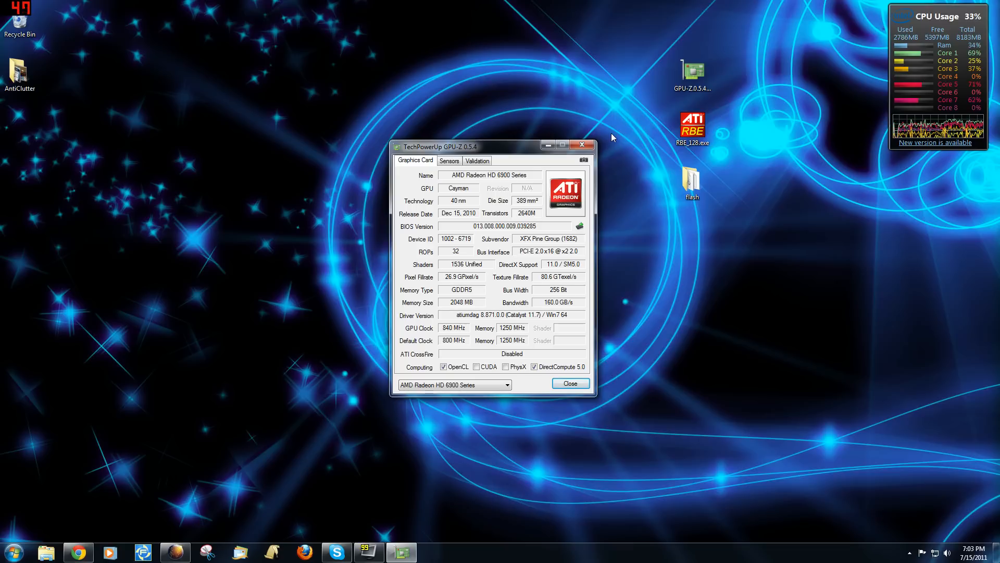
pyautogui.click(583, 148)
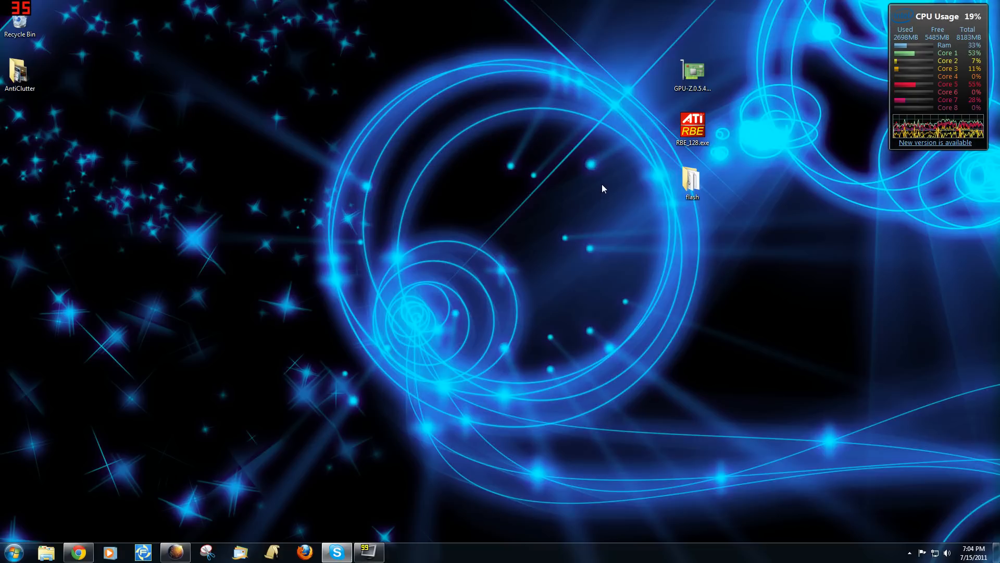
# Run RBE_128.exe from the desktop and show the Radeon BIOS editor's additional features.
pyautogui.doubleClick(689, 138)
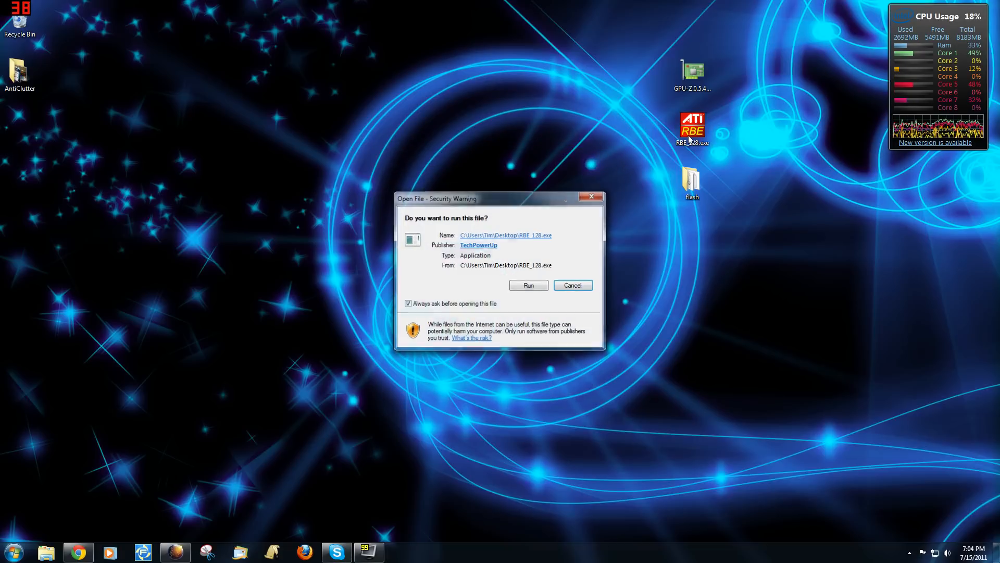
pyautogui.click(528, 286)
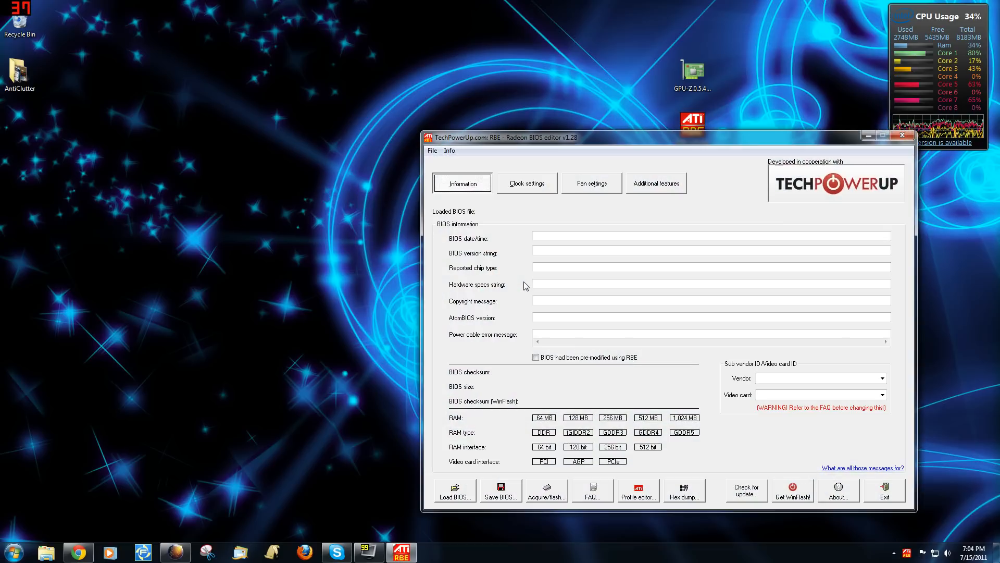
pyautogui.moveTo(617, 137); pyautogui.dragTo(411, 76)
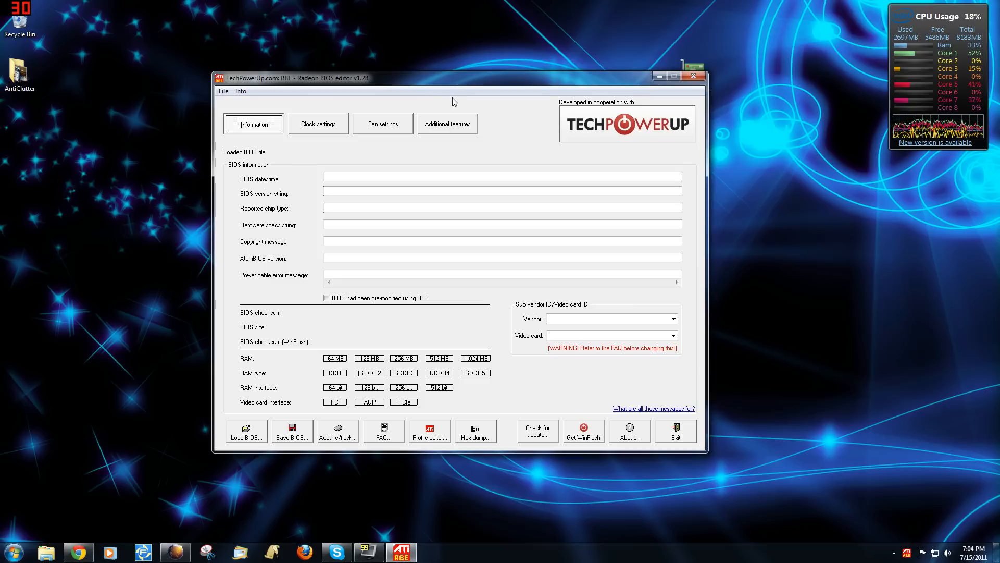
pyautogui.click(446, 132)
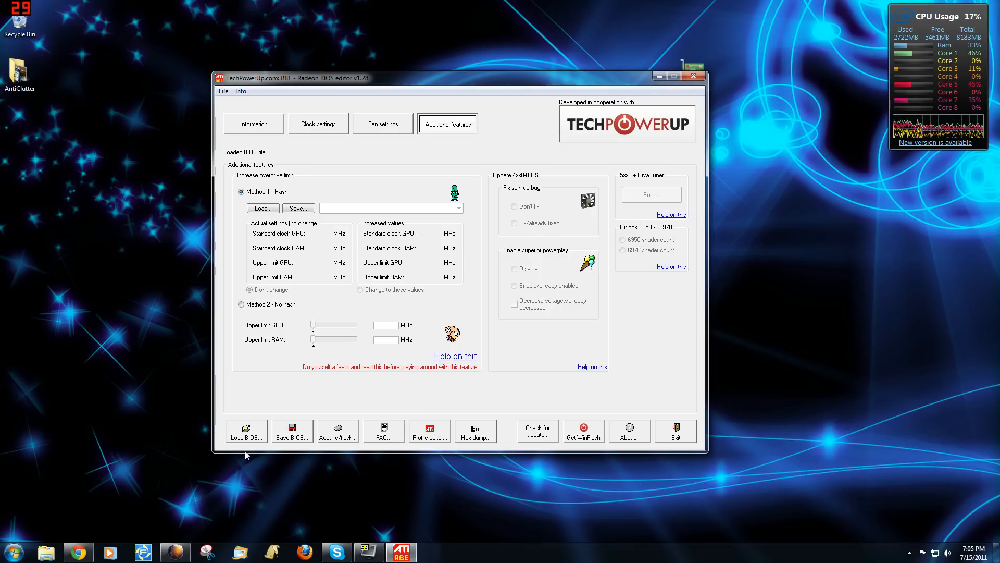
# Load the BIOS file unlock.rom from the desktop's flash folder into the Radeon BIOS editor.
pyautogui.click(252, 429)
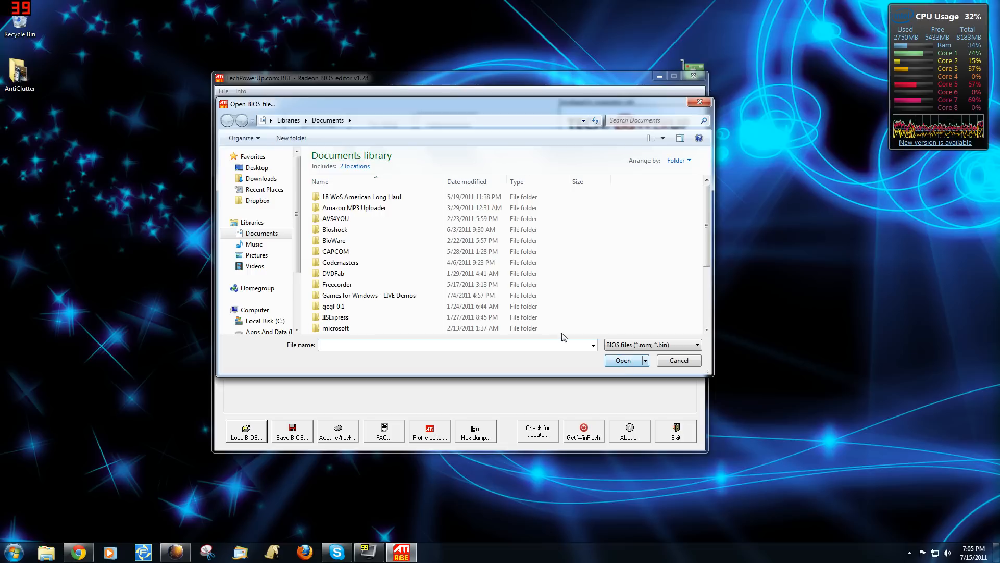
pyautogui.click(413, 253)
pyautogui.click(261, 168)
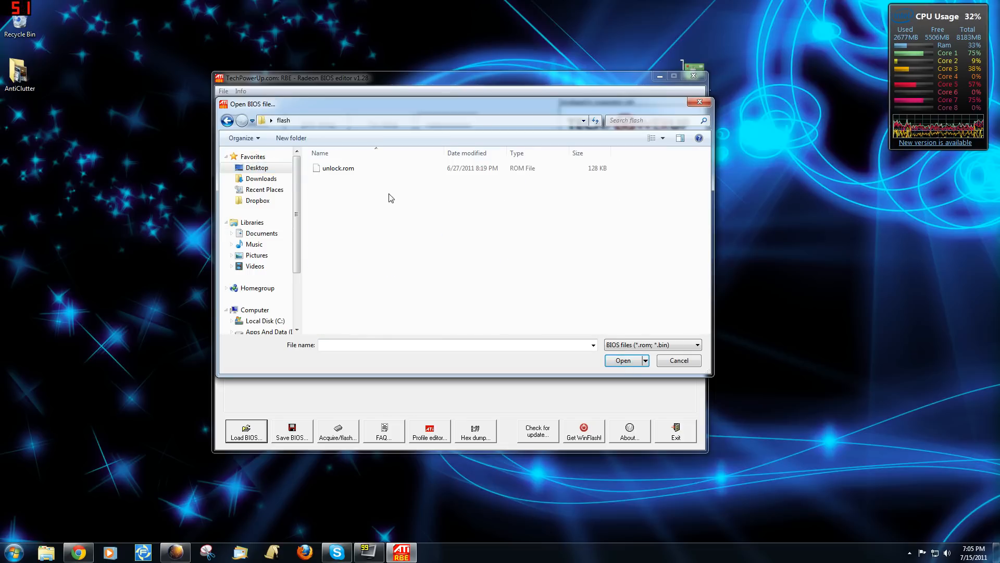
pyautogui.click(352, 170)
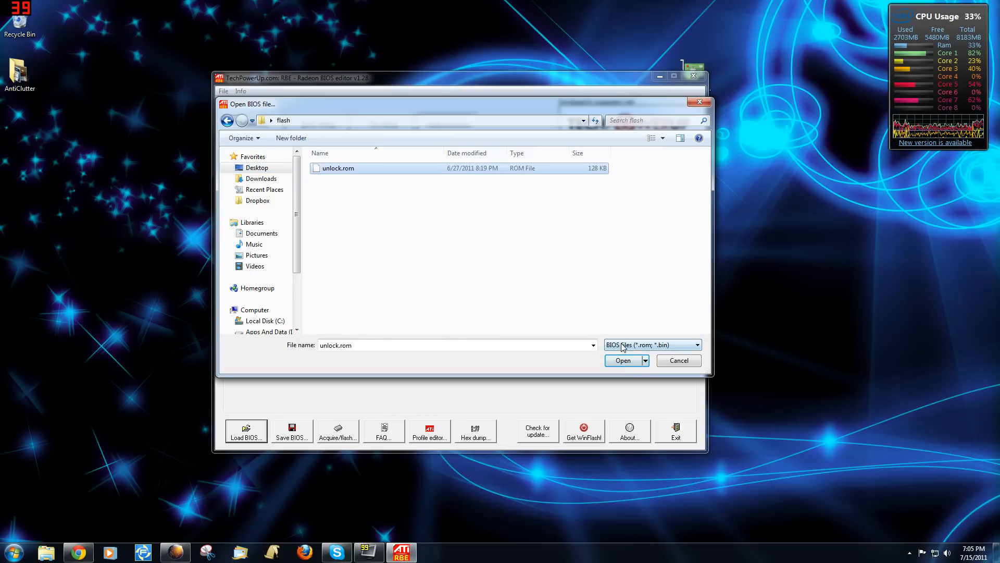
pyautogui.click(621, 360)
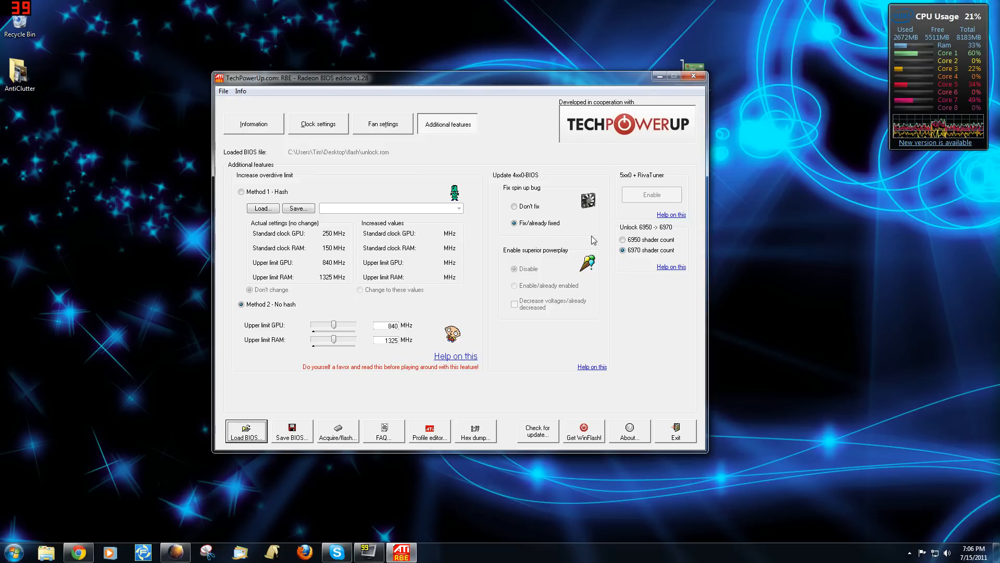
# Start saving the loaded BIOS to the flash folder, cancel the save, and close the BIOS editor.
pyautogui.click(290, 431)
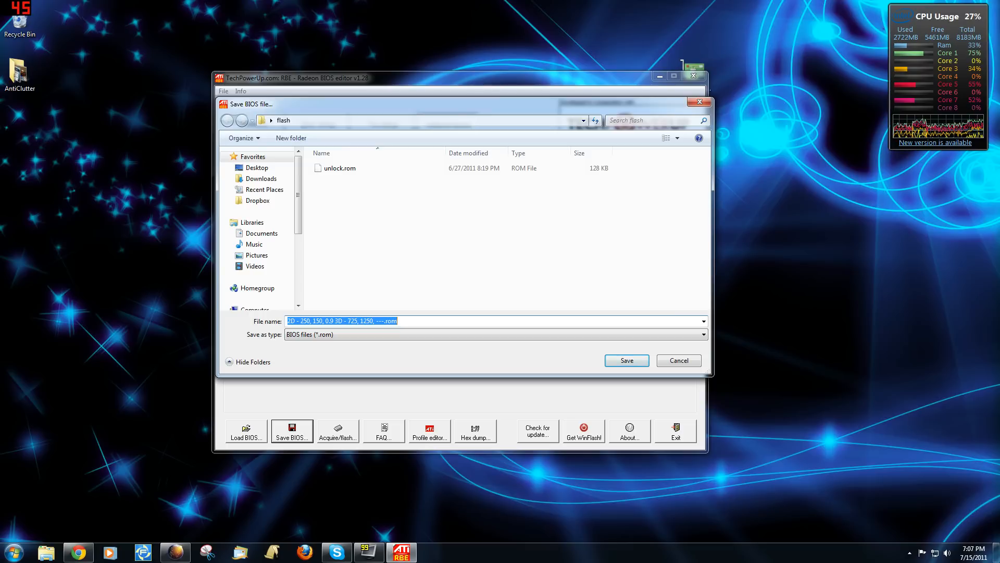
pyautogui.click(670, 360)
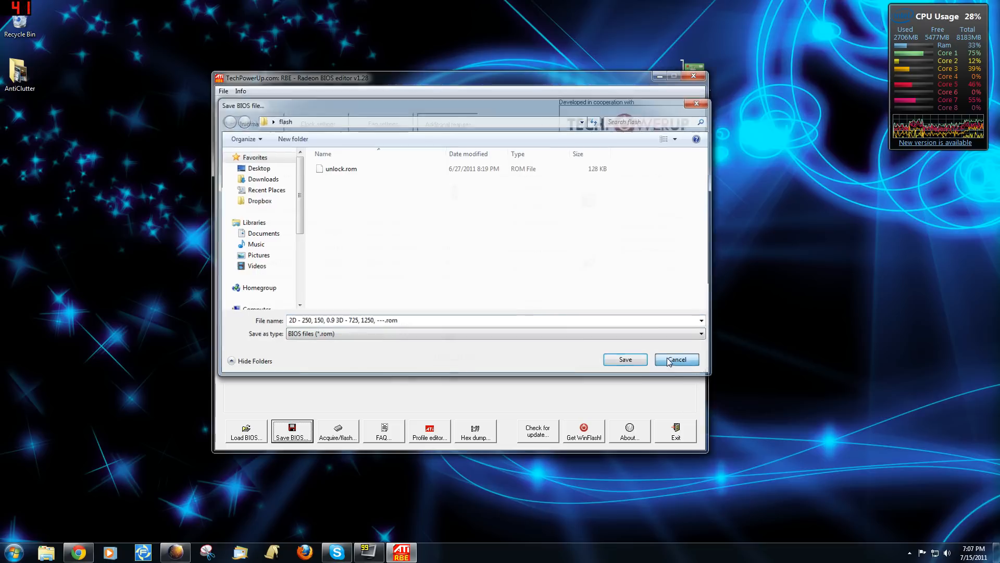
pyautogui.click(694, 76)
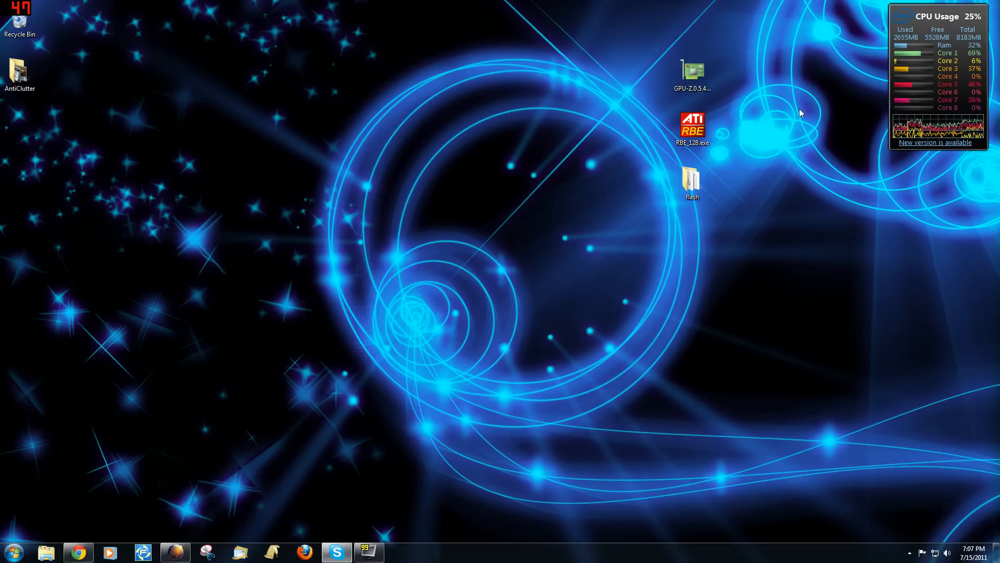
# Run ATIWinflash.exe from the desktop's flash folder, allowing the security warning.
pyautogui.doubleClick(686, 175)
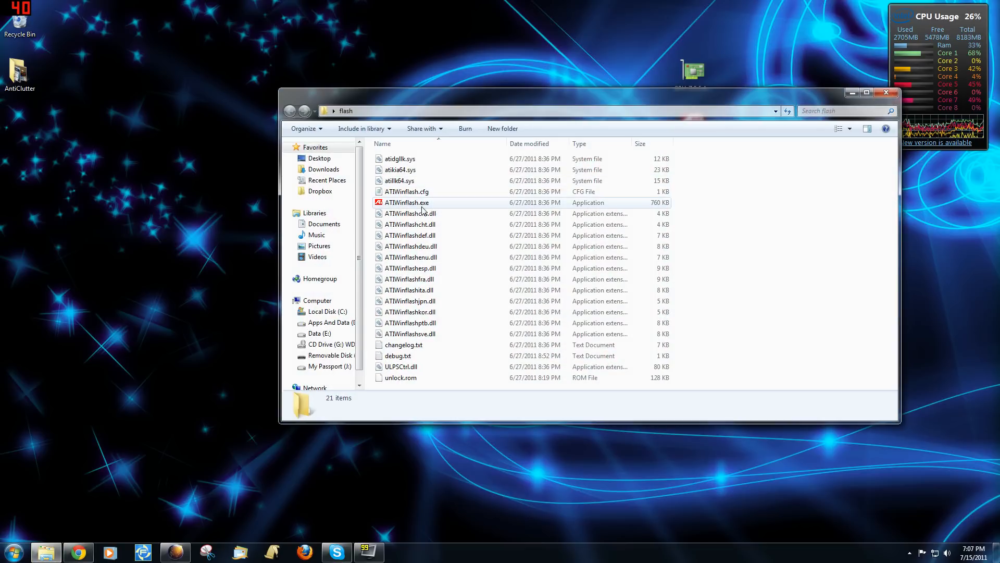
pyautogui.doubleClick(422, 203)
pyautogui.click(541, 287)
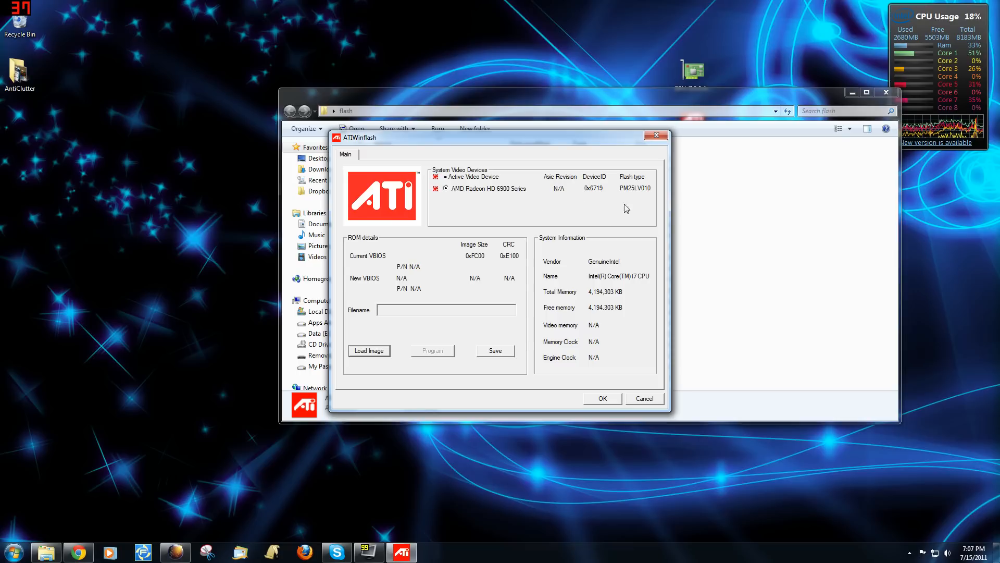
# Load unlock.rom from the flash folder as the new VBIOS image in ATIWinflash.
pyautogui.click(374, 352)
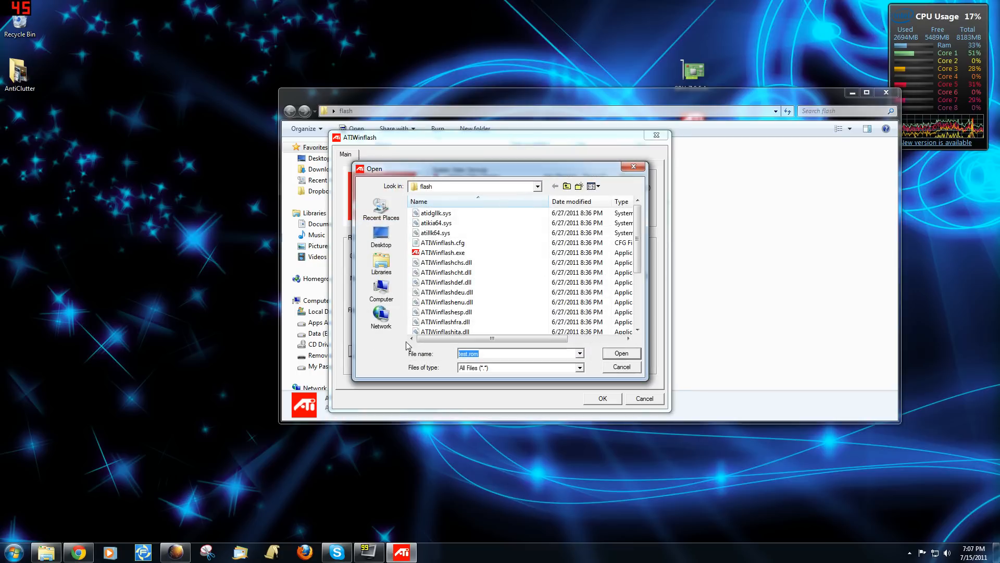
pyautogui.click(512, 253)
pyautogui.scroll(-3, 506, 260)
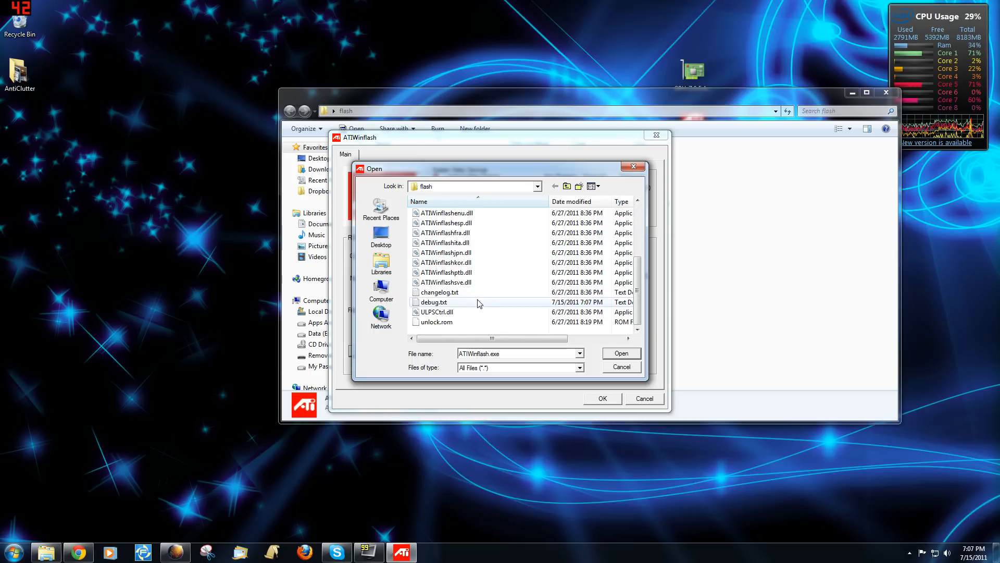
pyautogui.click(458, 323)
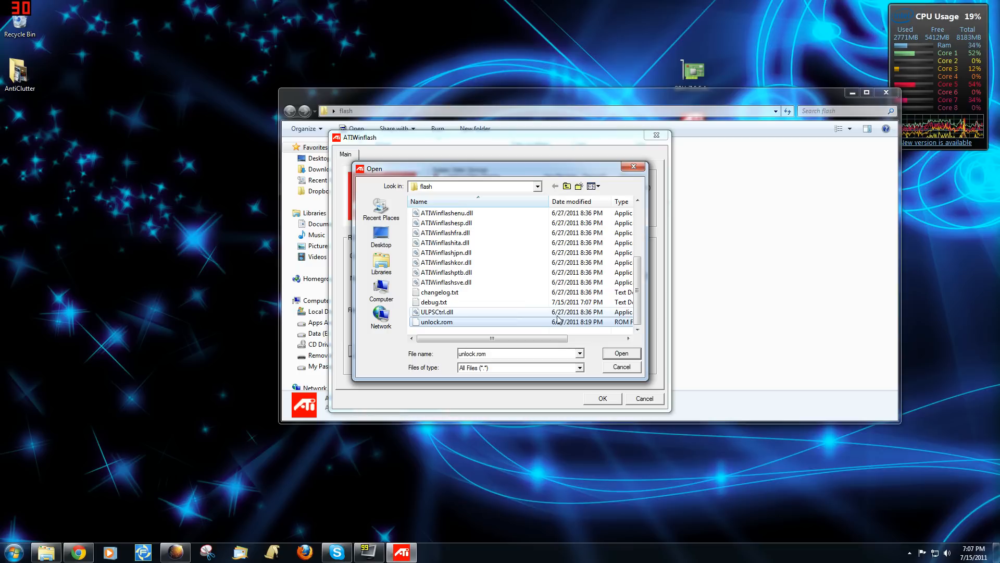
pyautogui.click(638, 357)
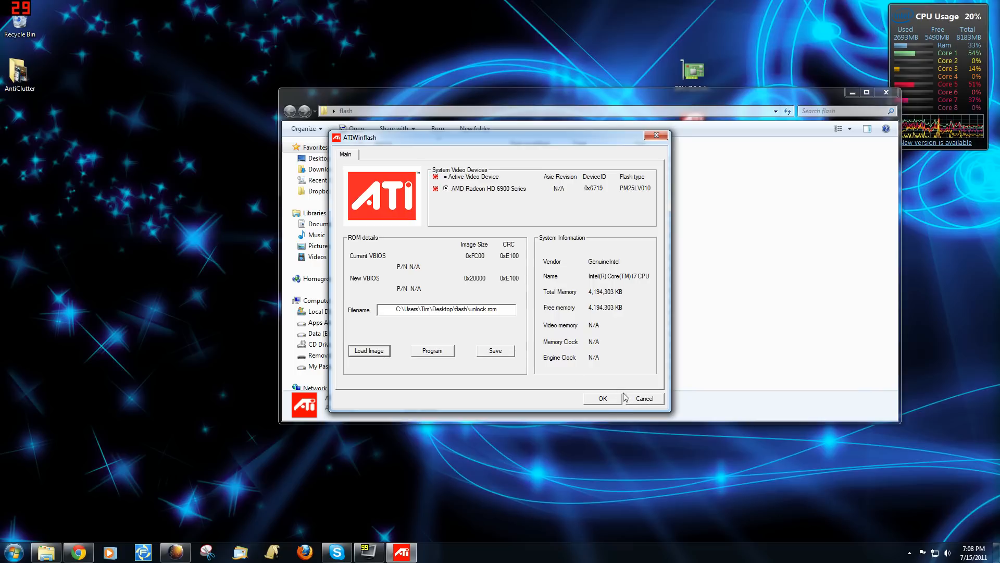
# Exit ATIWinflash without programming the card and close the flash folder.
pyautogui.click(653, 398)
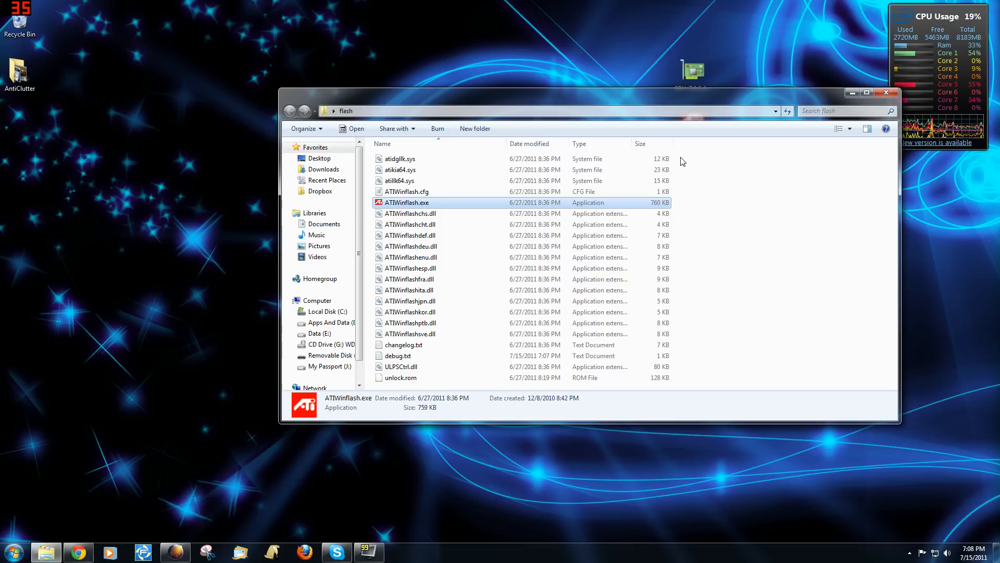
pyautogui.click(888, 95)
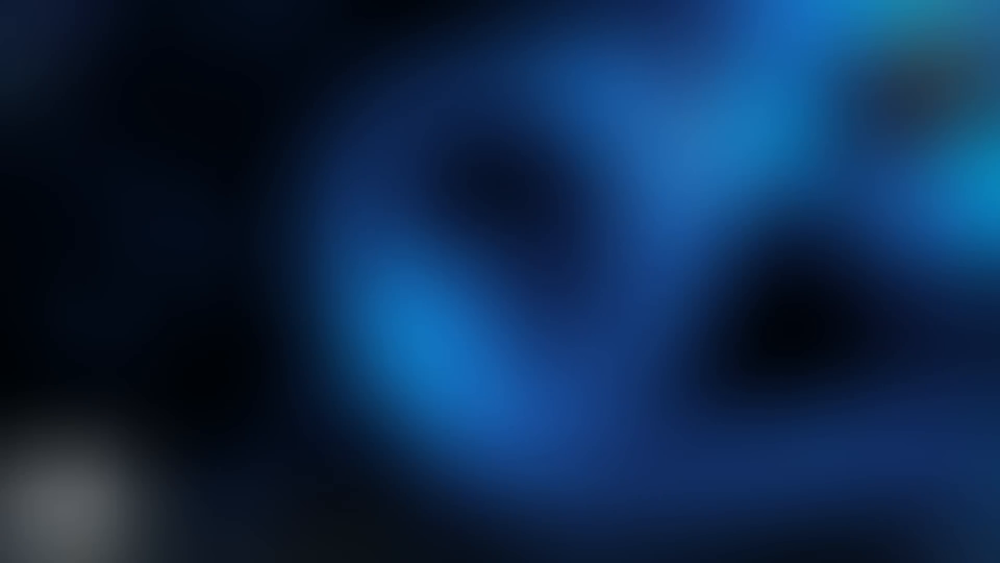
# Open shaders6.png from the Shaders folder, maximize the viewer, and enlarge the image to examine the ATIWinflash commands.
pyautogui.moveTo(48, 559)
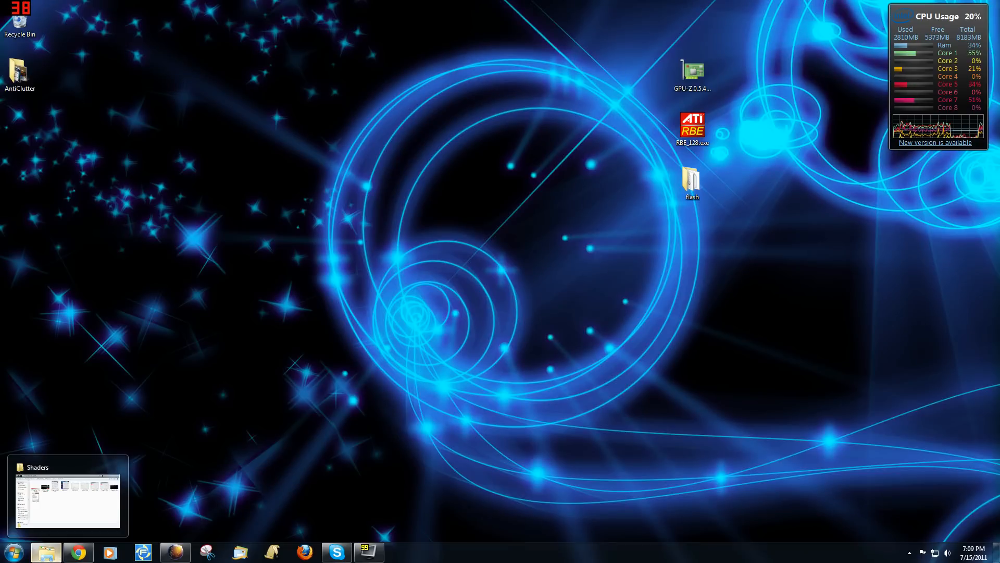
pyautogui.click(48, 554)
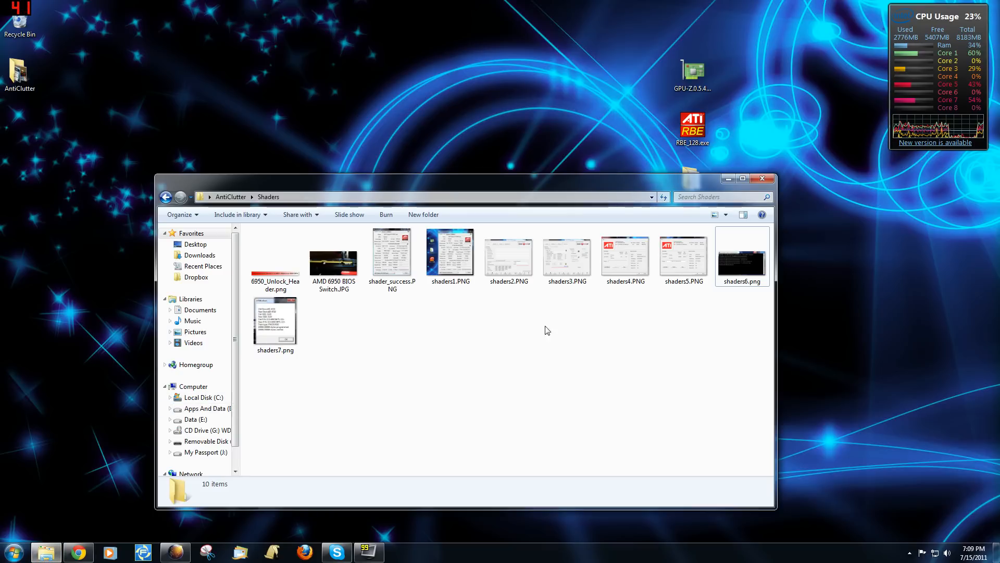
pyautogui.doubleClick(748, 263)
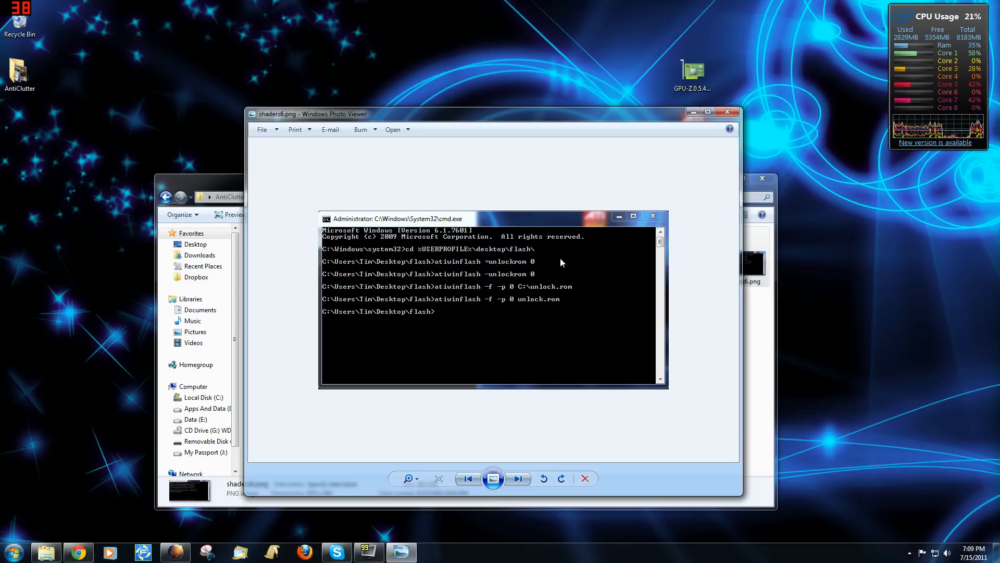
pyautogui.click(708, 111)
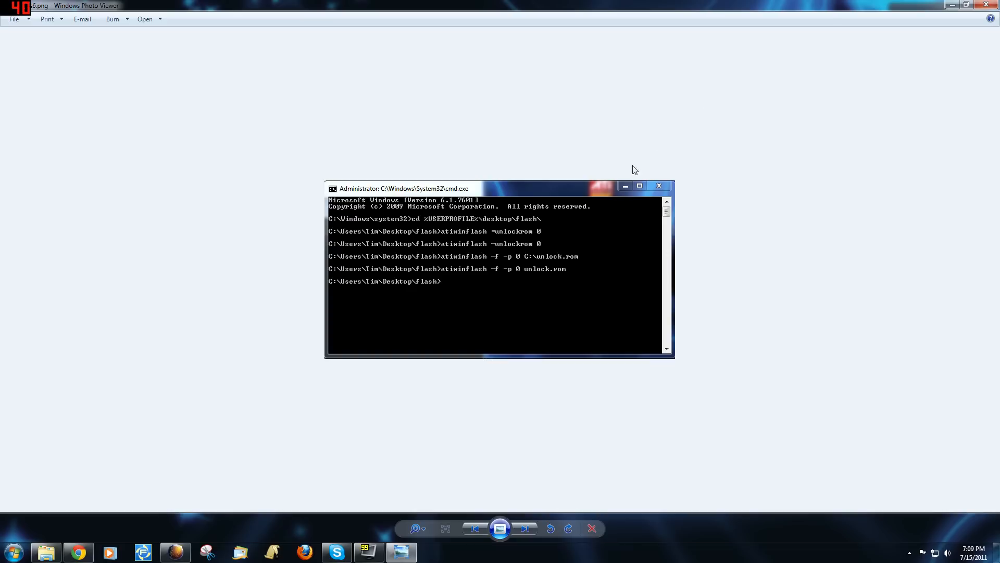
pyautogui.scroll(4, 508, 302)
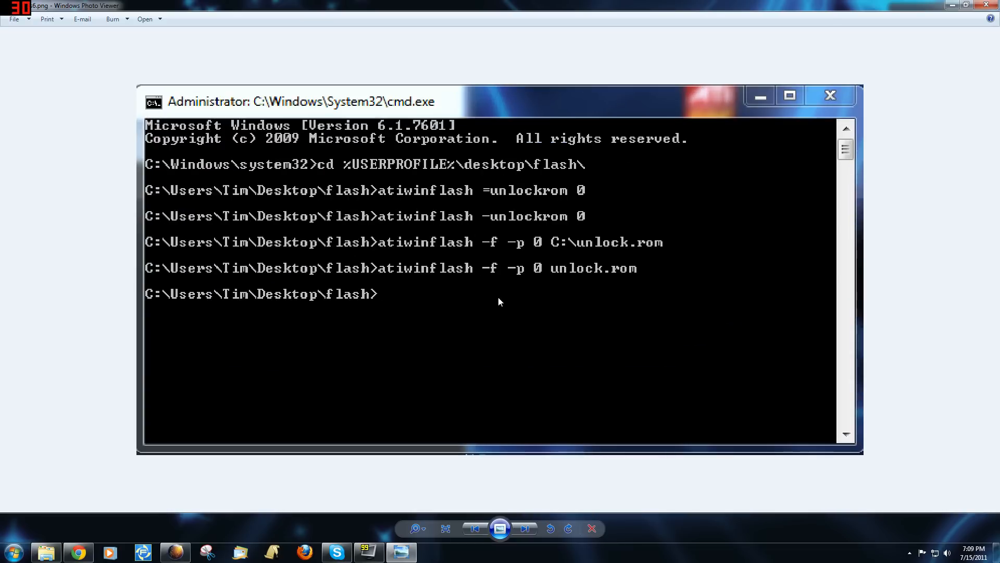
# Search the computer for cmd, view the option to run cmd.exe as administrator, and dismiss it without launching.
pyautogui.click(9, 558)
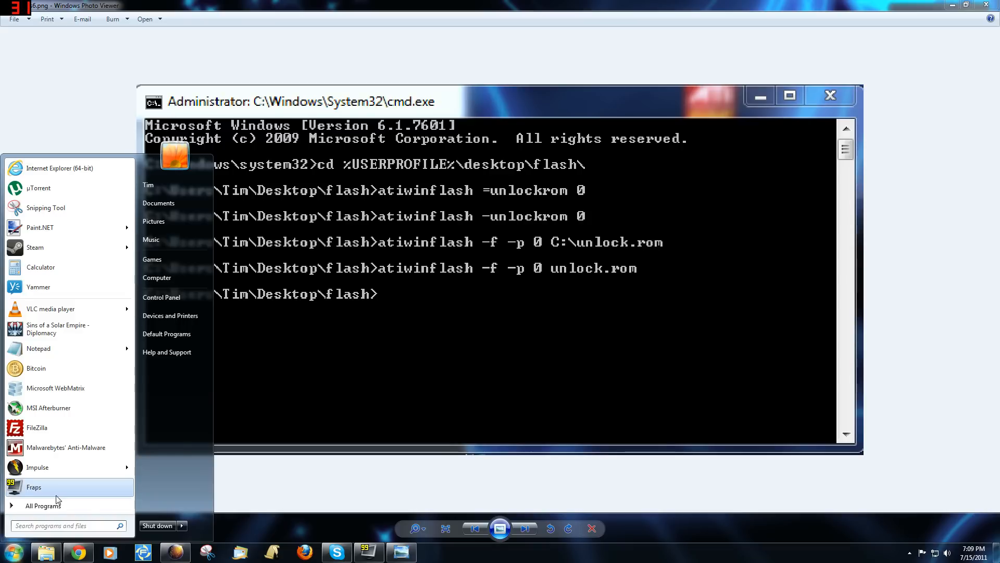
pyautogui.write('cmd')
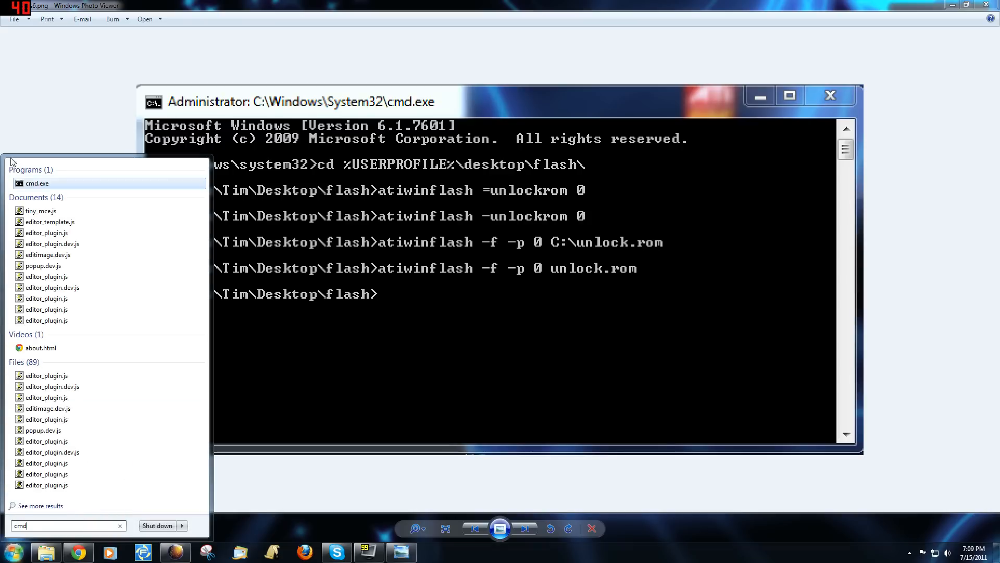
pyautogui.rightClick(34, 183)
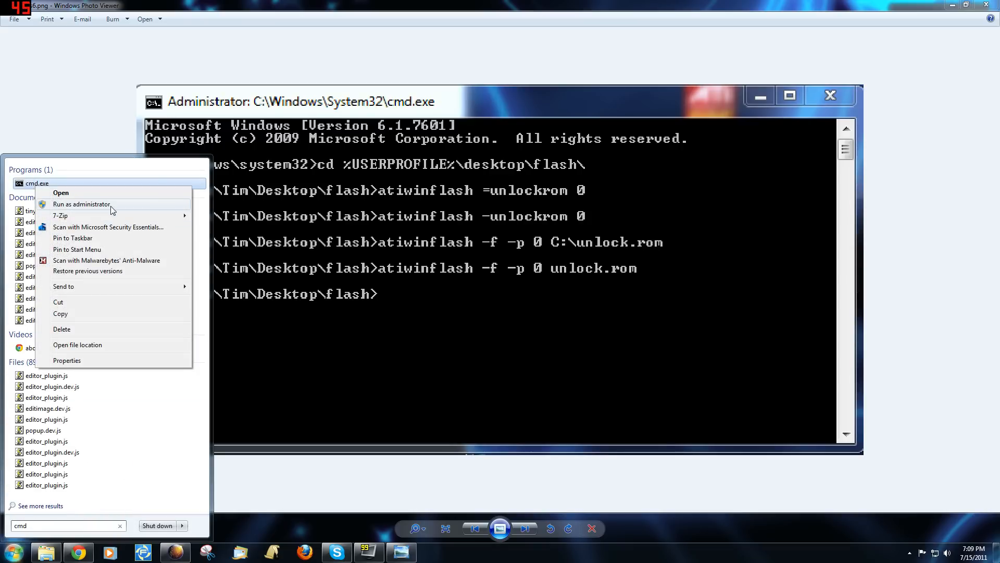
pyautogui.click(535, 332)
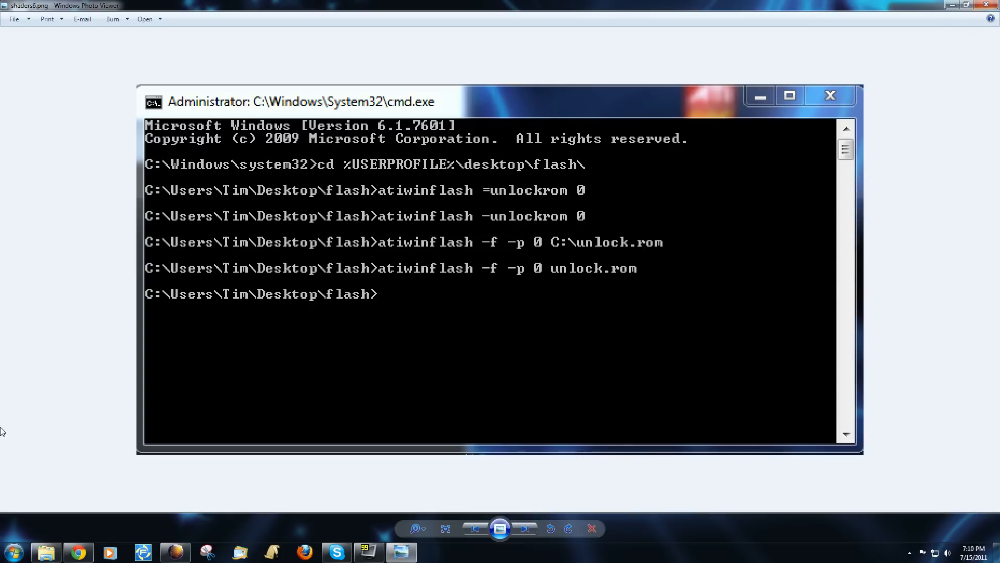
# Close the shaders6.png image and the Shaders folder to return to the desktop.
pyautogui.click(996, 5)
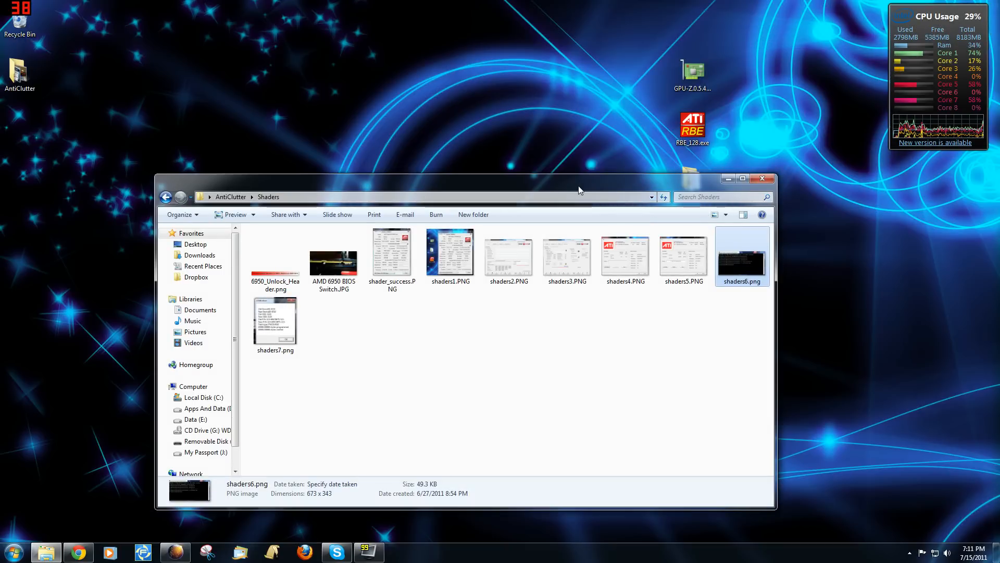
pyautogui.click(762, 180)
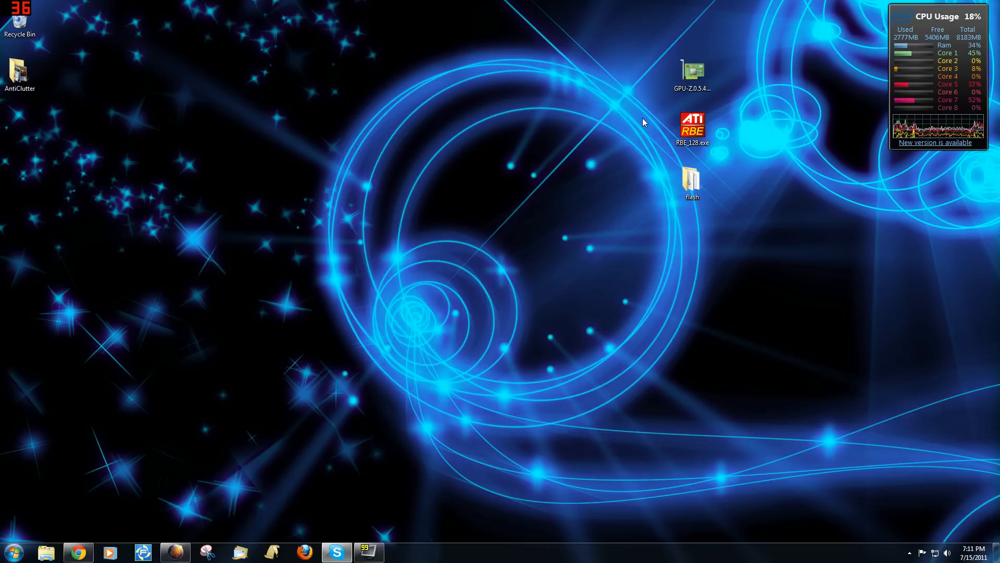
# Run GPU-Z from the desktop, allowing the security warning, check the graphics card's shader count, and close it.
pyautogui.doubleClick(682, 78)
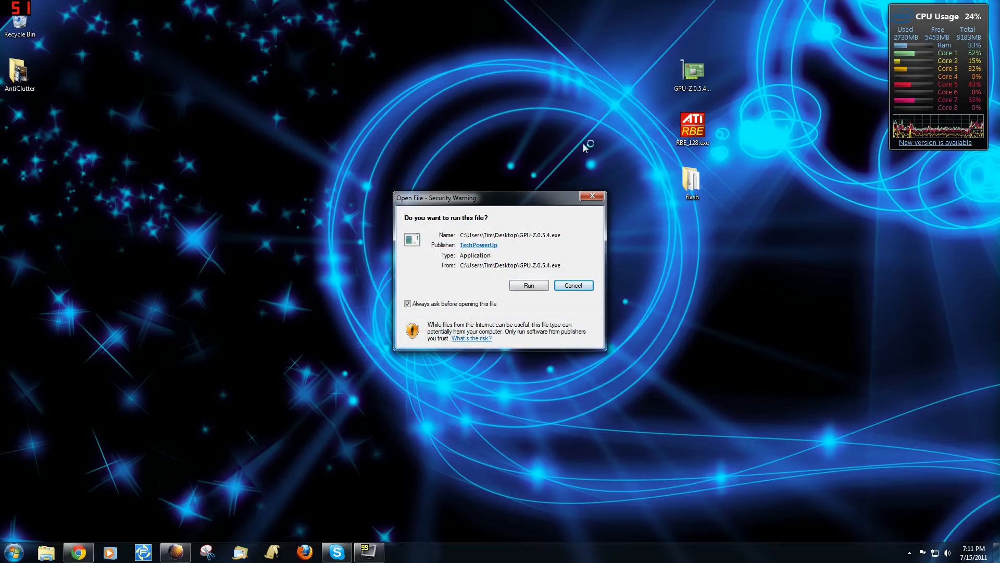
pyautogui.click(516, 286)
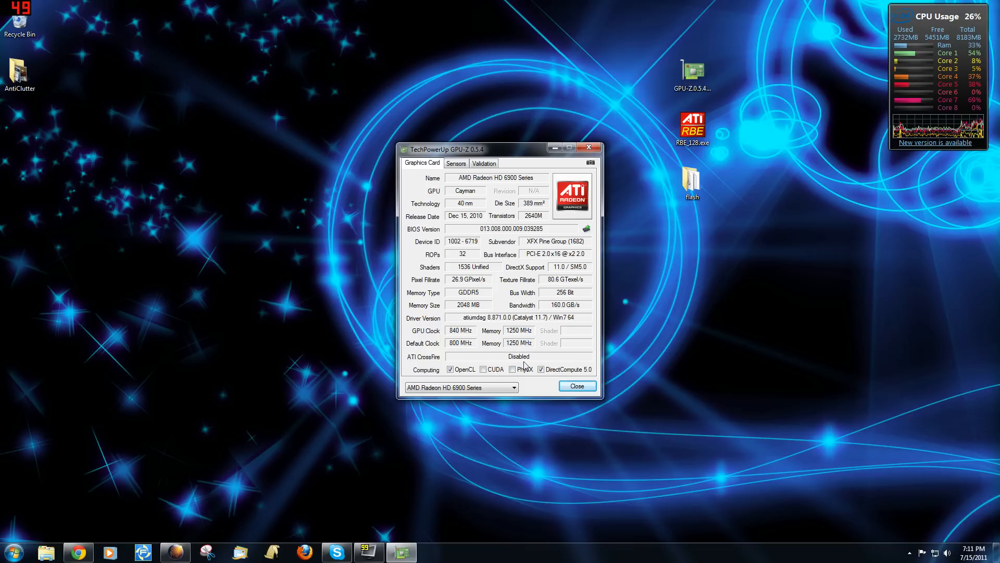
pyautogui.moveTo(489, 275)
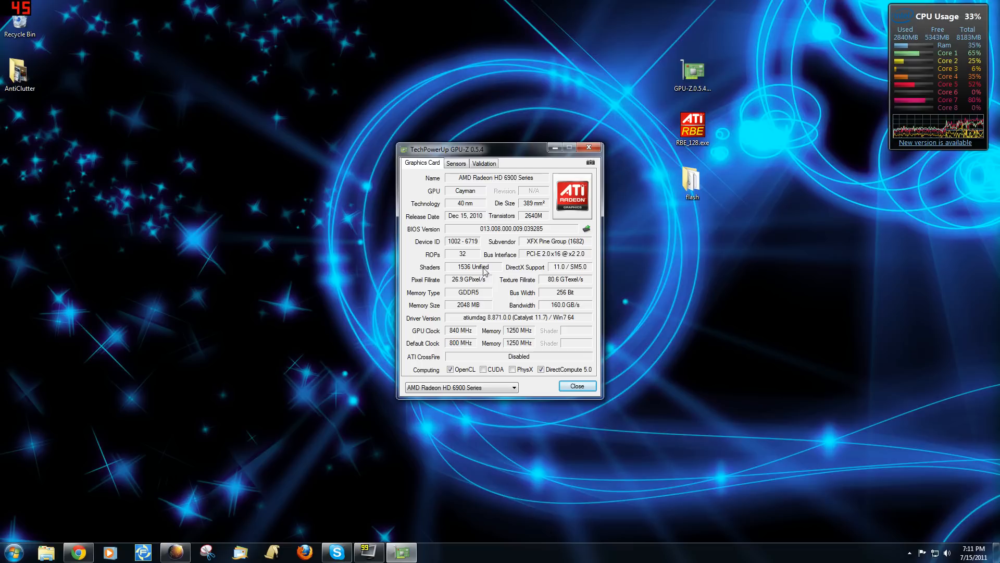
pyautogui.click(587, 147)
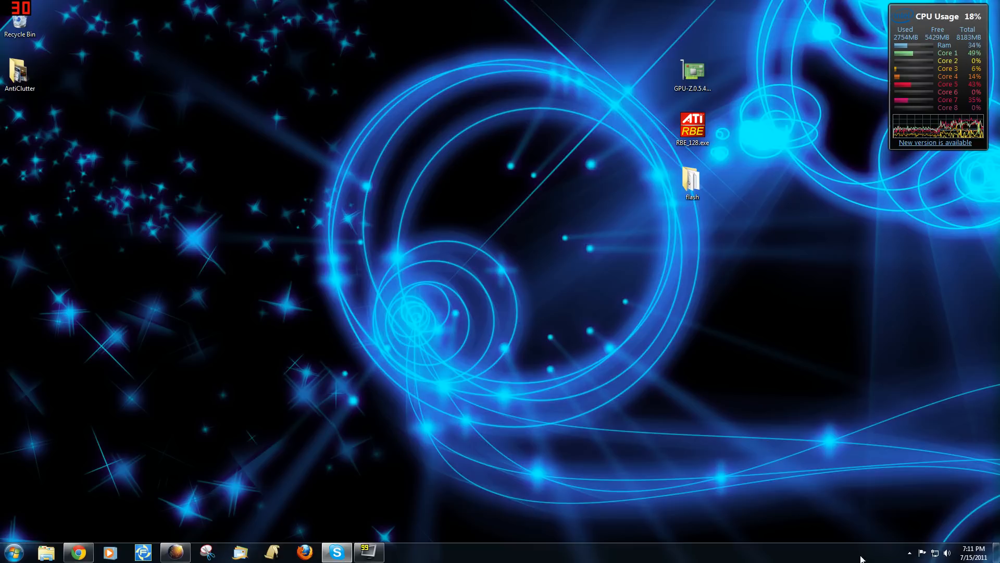
# Open the AMD Overdrive settings in Catalyst Control Center, review the clock, power and fan controls, and close the program.
pyautogui.click(909, 552)
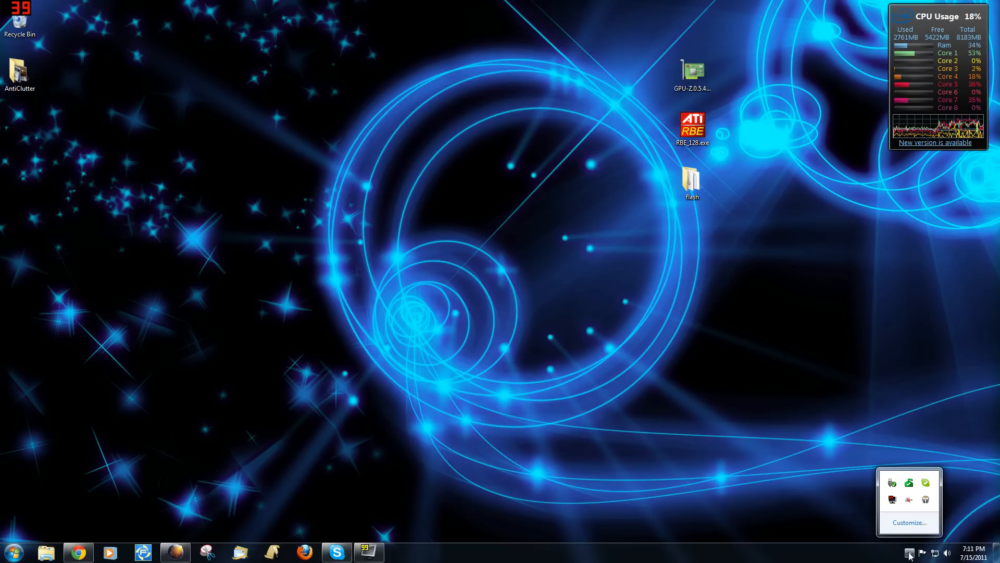
pyautogui.rightClick(910, 504)
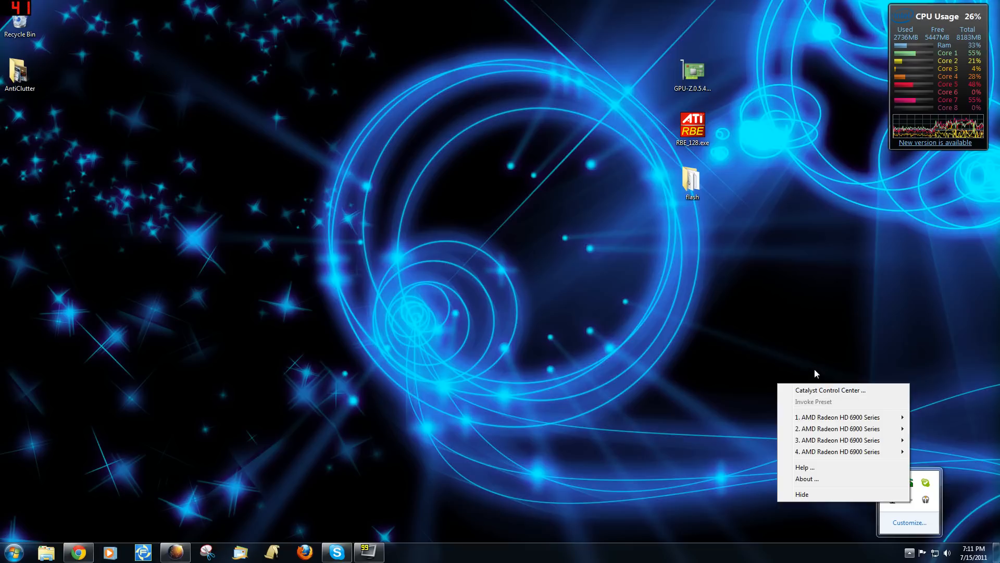
pyautogui.click(822, 391)
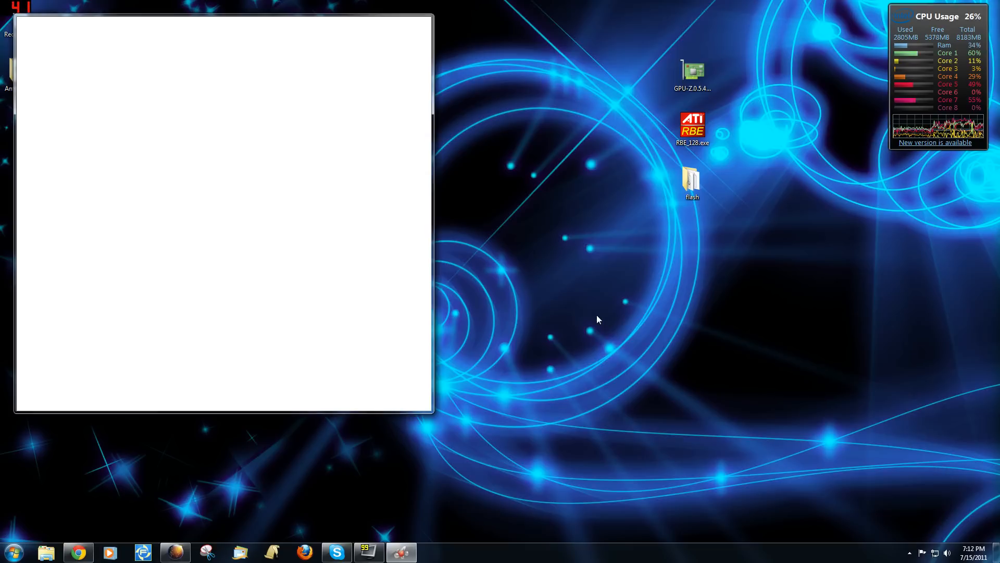
pyautogui.click(33, 235)
pyautogui.click(49, 244)
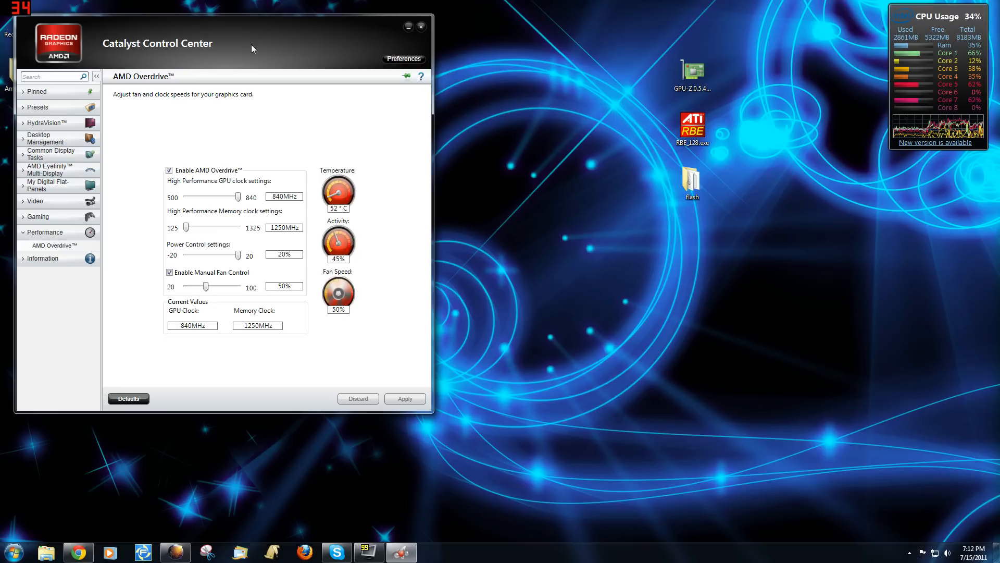
pyautogui.moveTo(254, 41); pyautogui.dragTo(397, 60)
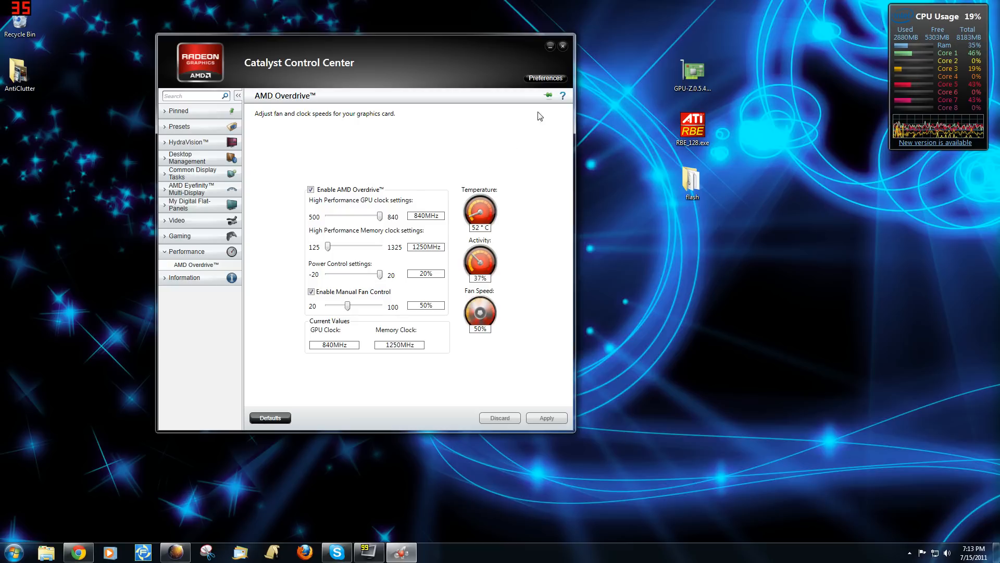
pyautogui.click(563, 47)
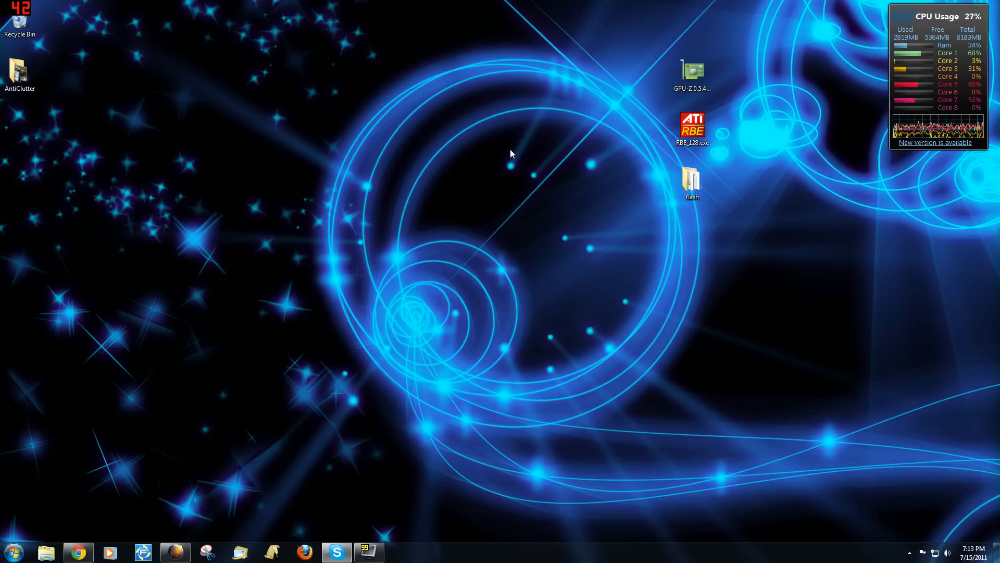